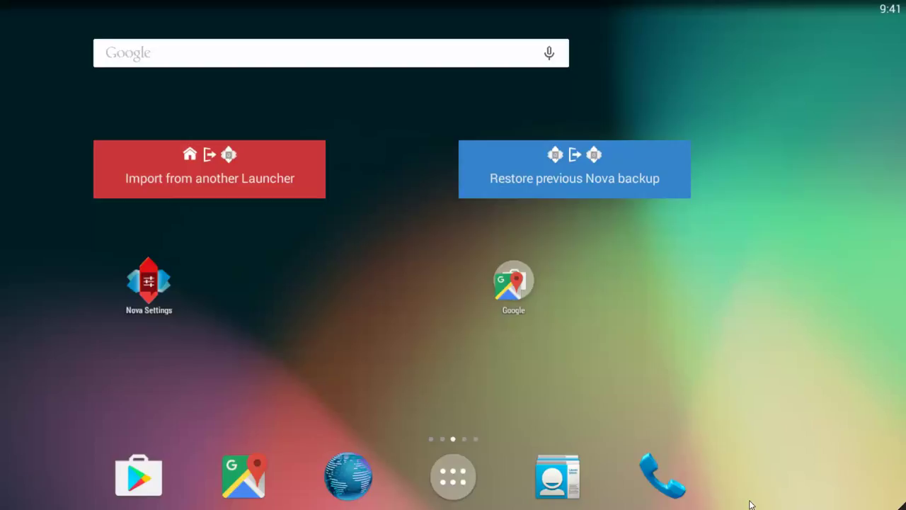
Search the Play Store for DispatchBot Driver, install it, and accept its location access
left_click(152, 469)
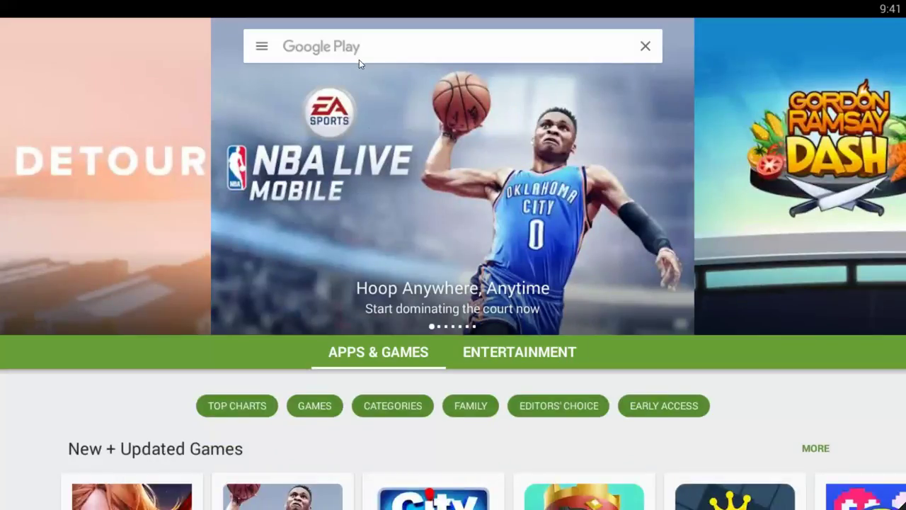
left_click(359, 60)
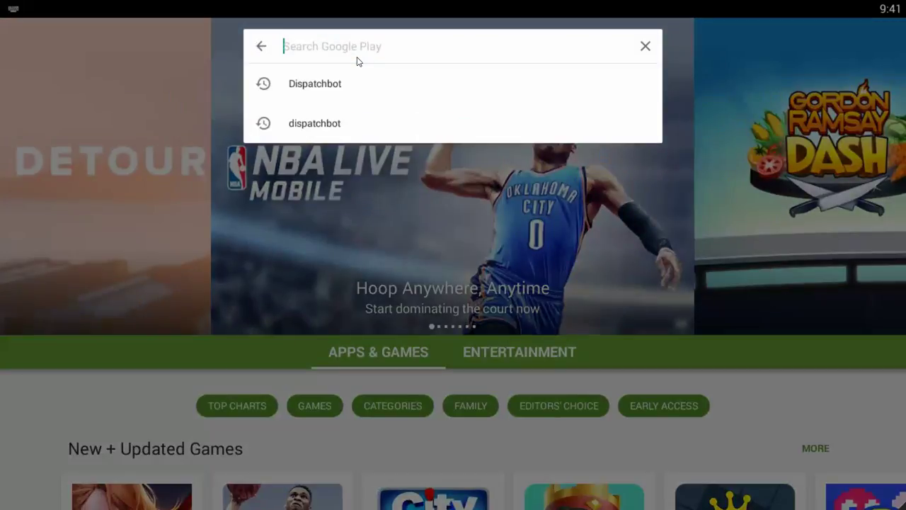
left_click(330, 85)
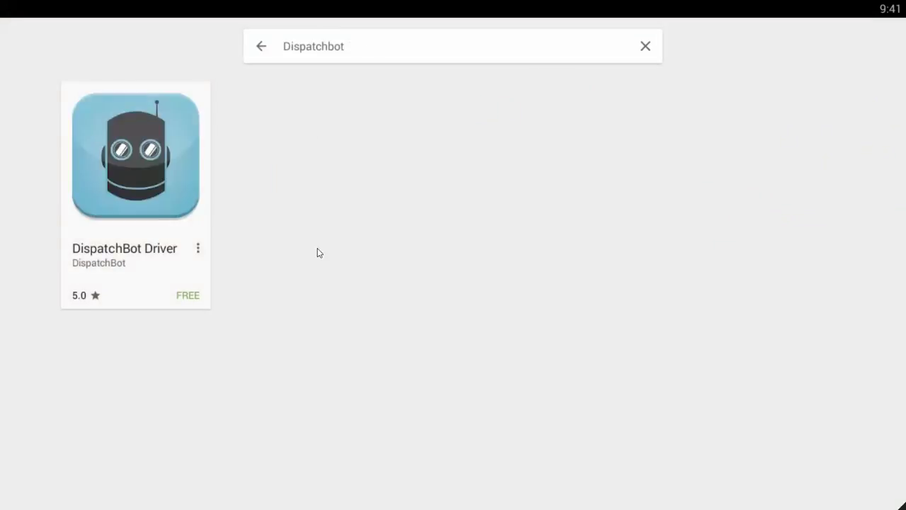
left_click(152, 147)
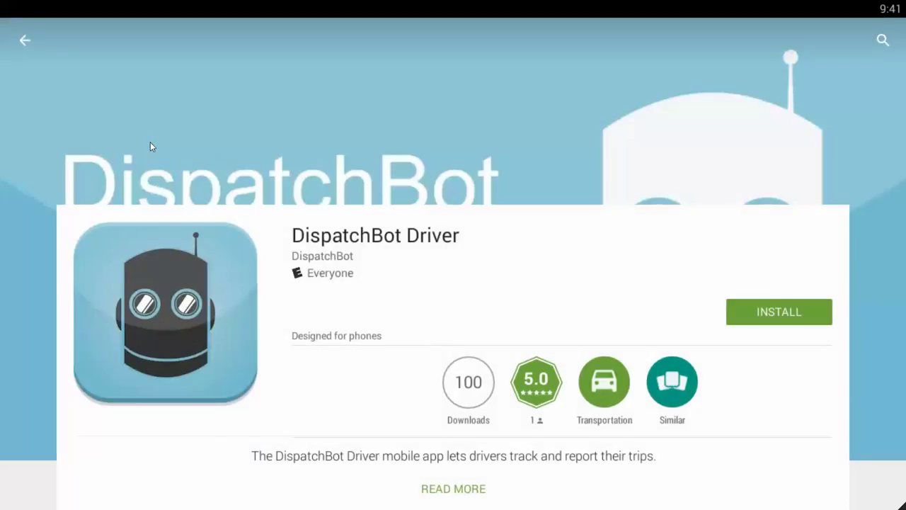
left_click(787, 311)
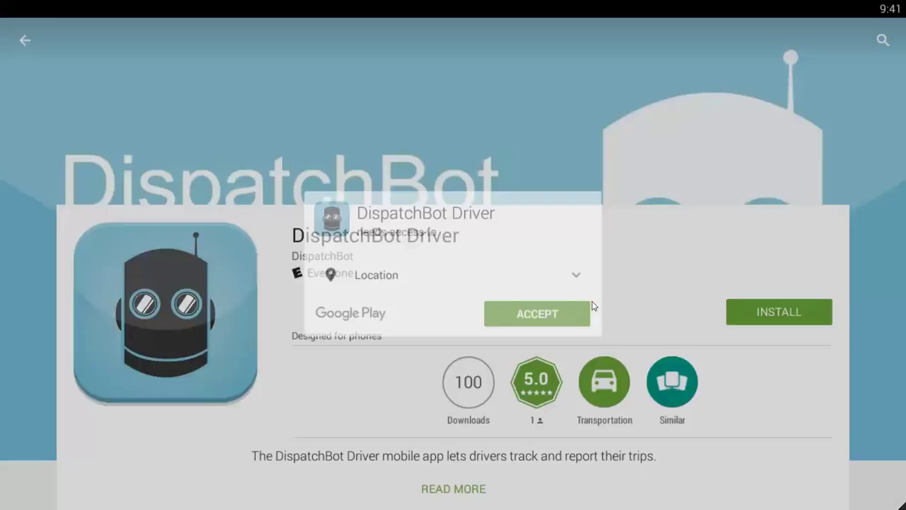
left_click(510, 321)
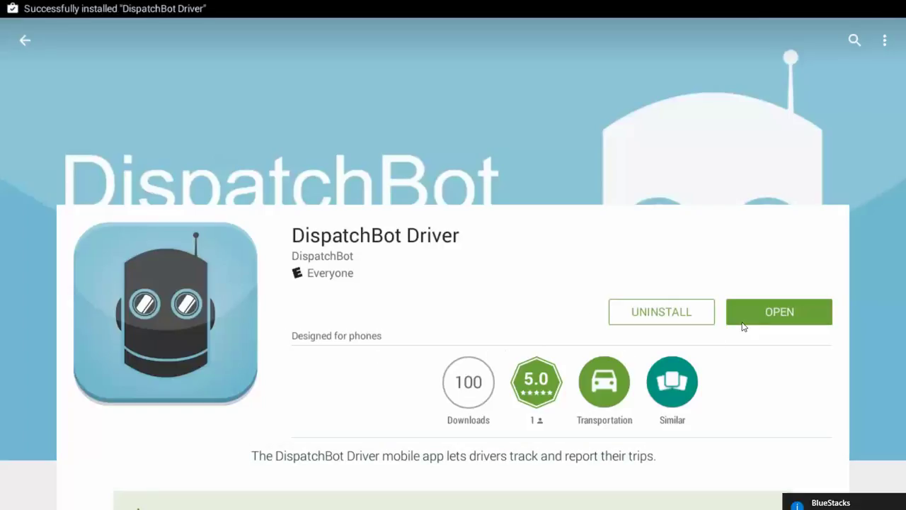
Launch DispatchBot Driver from the app drawer
left_click(779, 312)
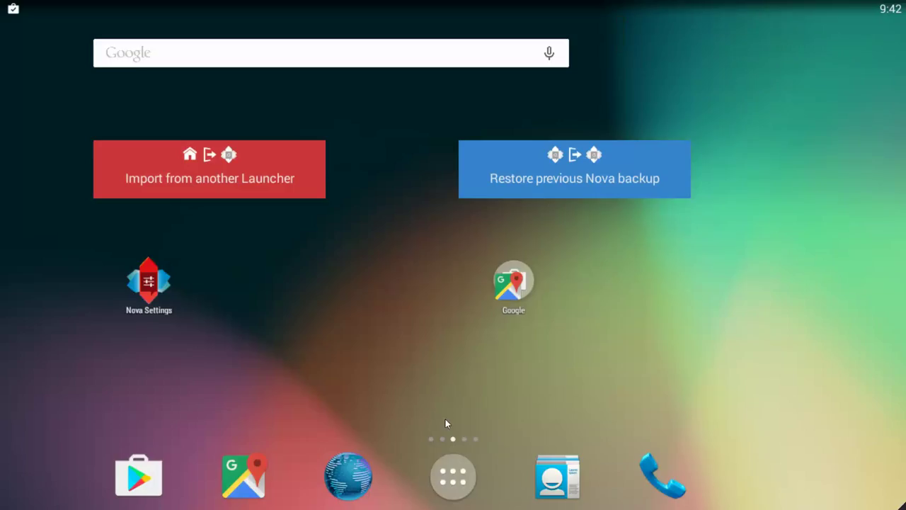
left_click(445, 478)
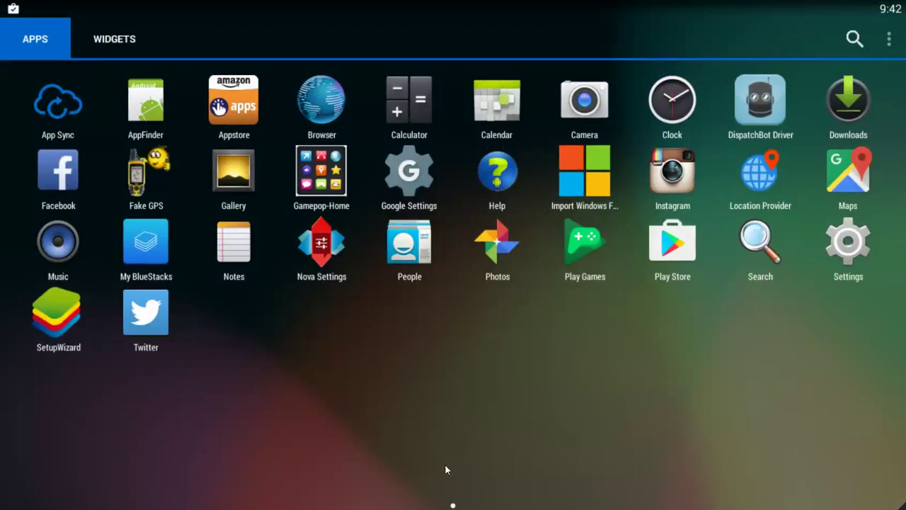
left_click(755, 101)
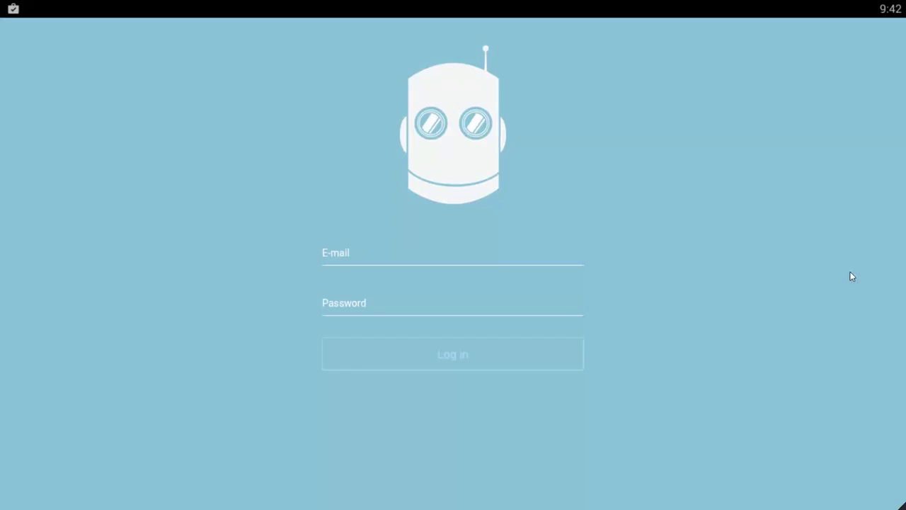
Enter the driver's e-mail and account password on the login screen
left_click(386, 263)
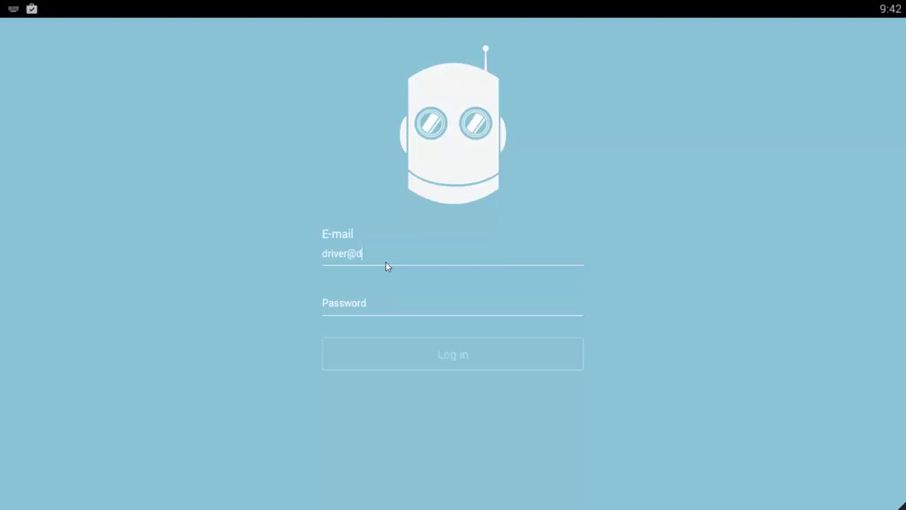
key("Tab")
type("password")
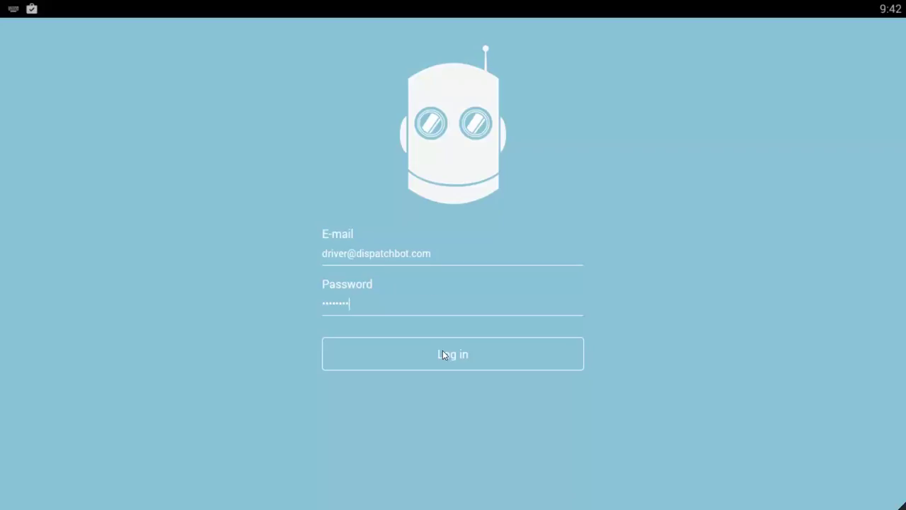
Log in and set the Trips list to show Today's trips (Jul 11, 2016)
left_click(443, 364)
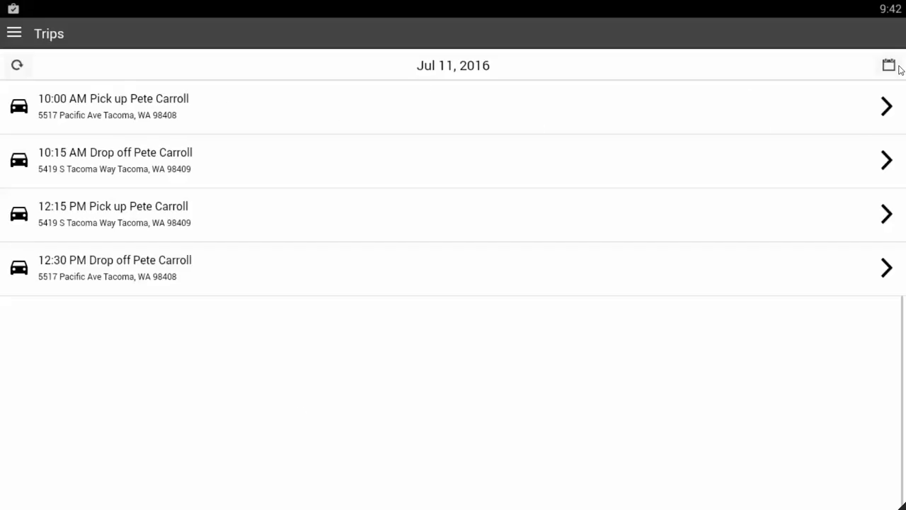
left_click(451, 66)
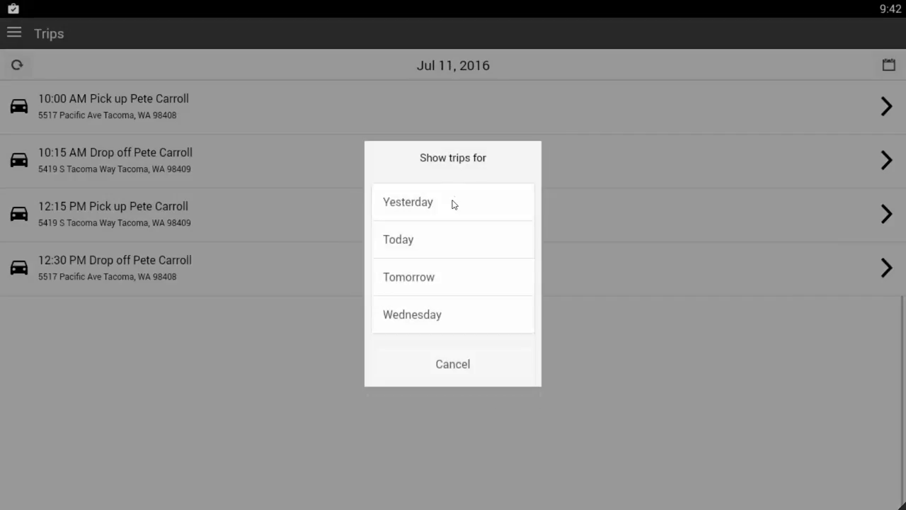
left_click(439, 252)
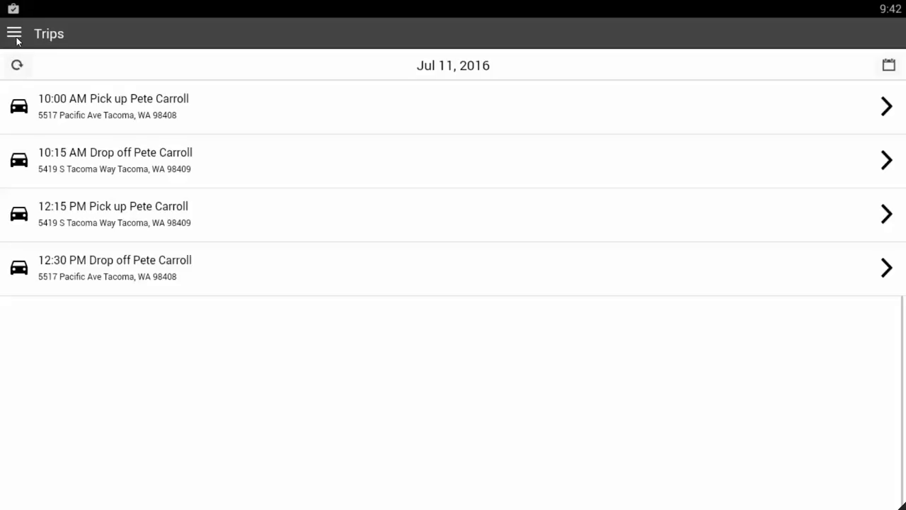
Start the 09:00 shift and save an odometer reading of 001,066.0
left_click(14, 36)
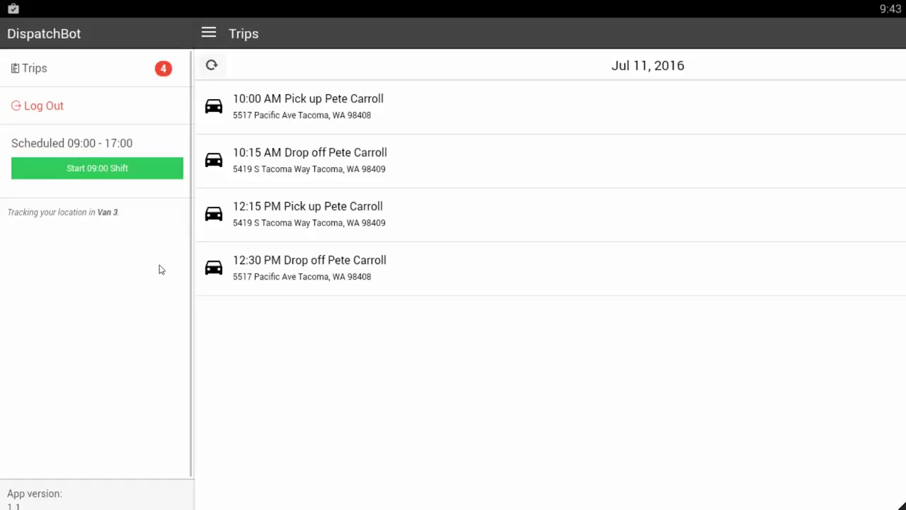
left_click(86, 177)
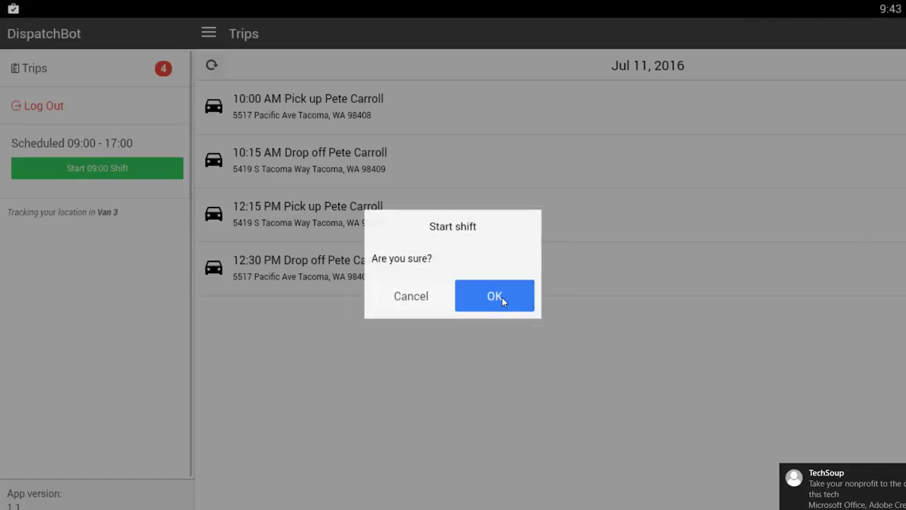
left_click(502, 298)
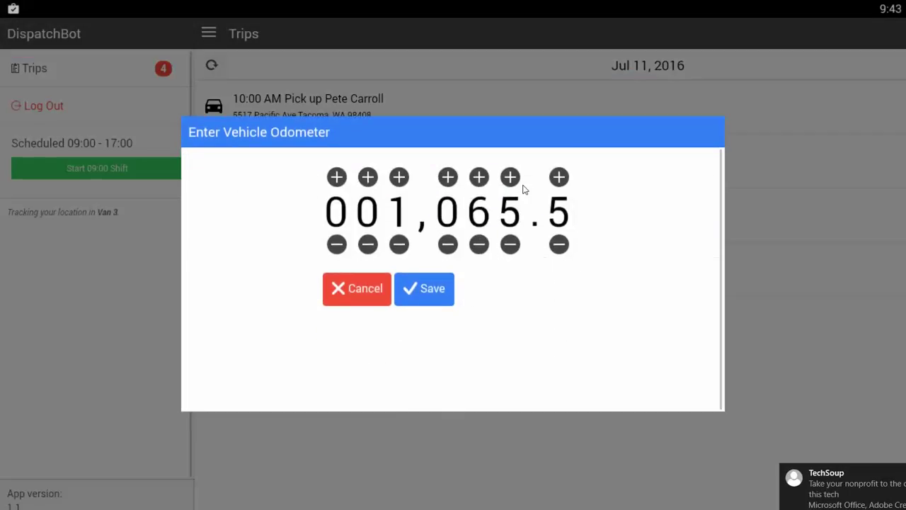
left_click(508, 183)
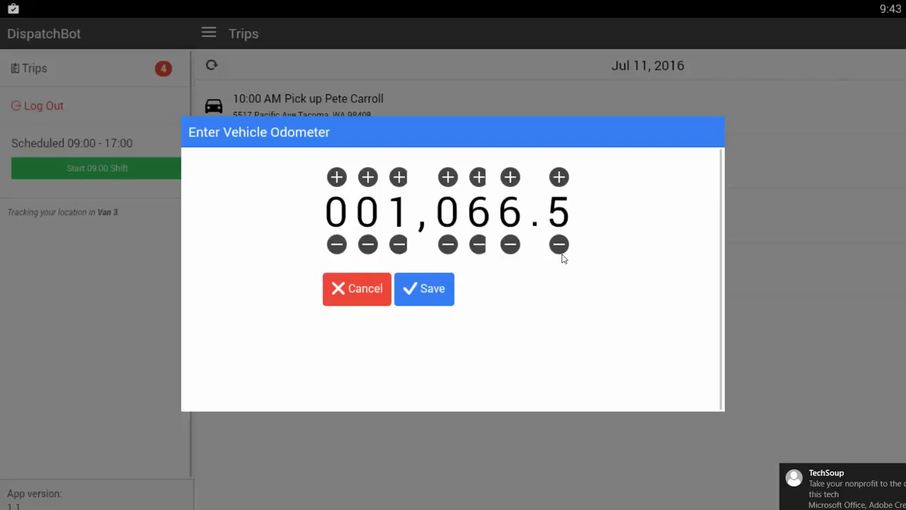
left_click(560, 245)
left_click(560, 245)
left_click(560, 245)
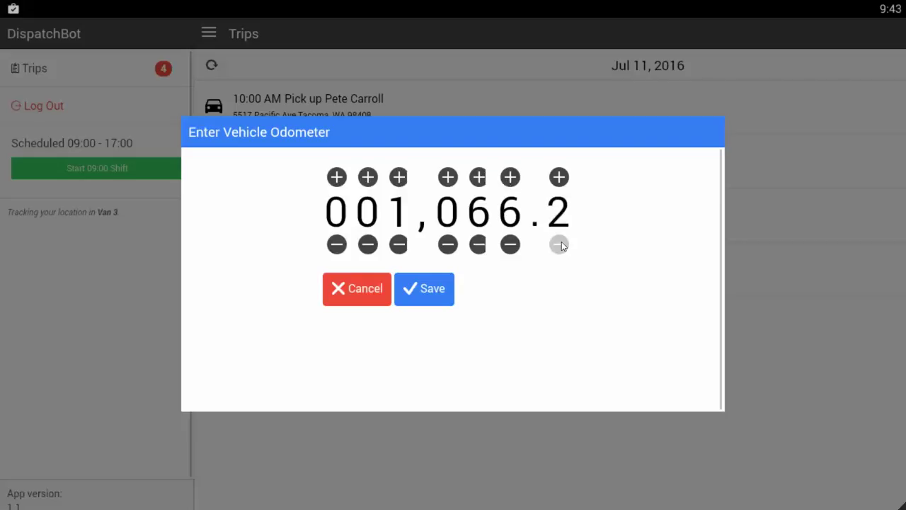
left_click(560, 245)
left_click(560, 245)
left_click(433, 303)
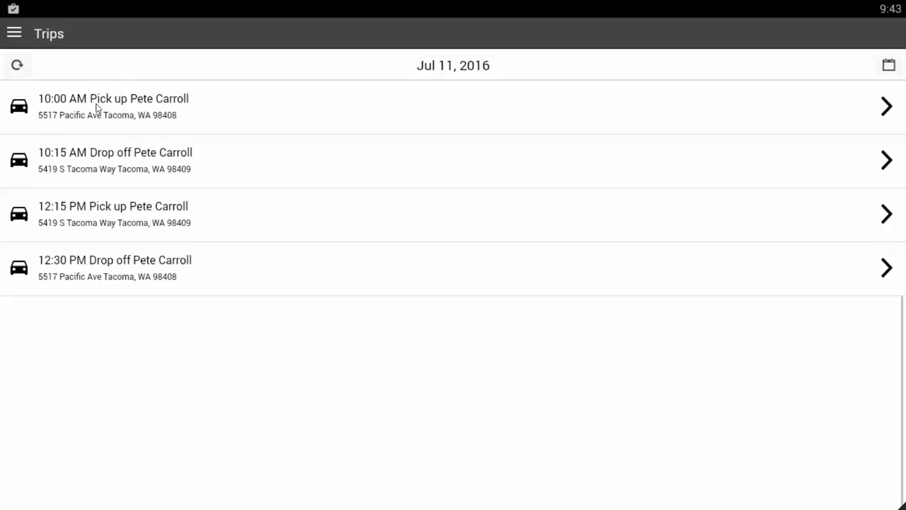
left_click(205, 116)
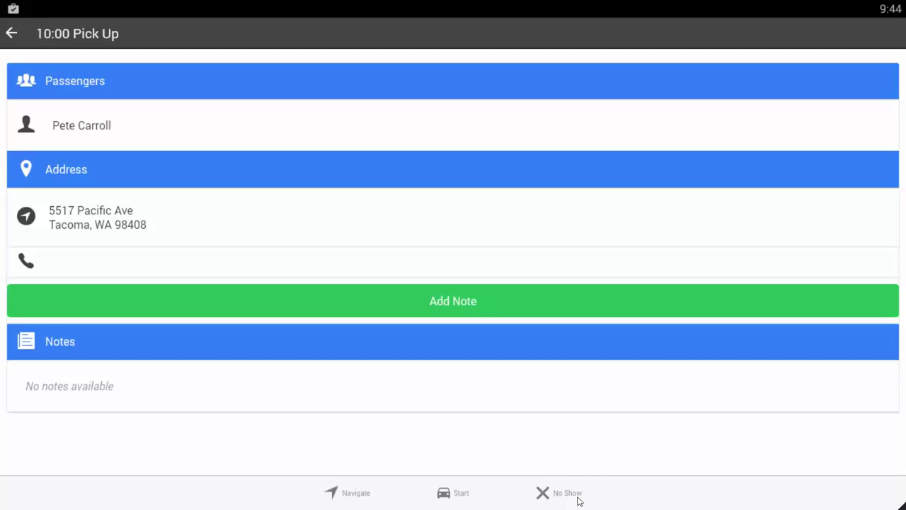
Start the 10:00 pickup trip from its details page
left_click(445, 495)
left_click(347, 499)
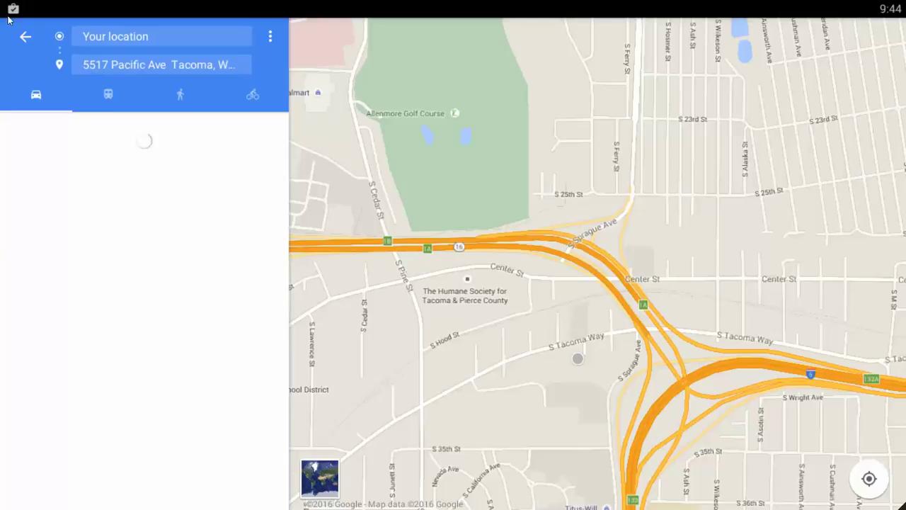
Go back to the 10:00 pickup and mark it Arrived
key("Escape")
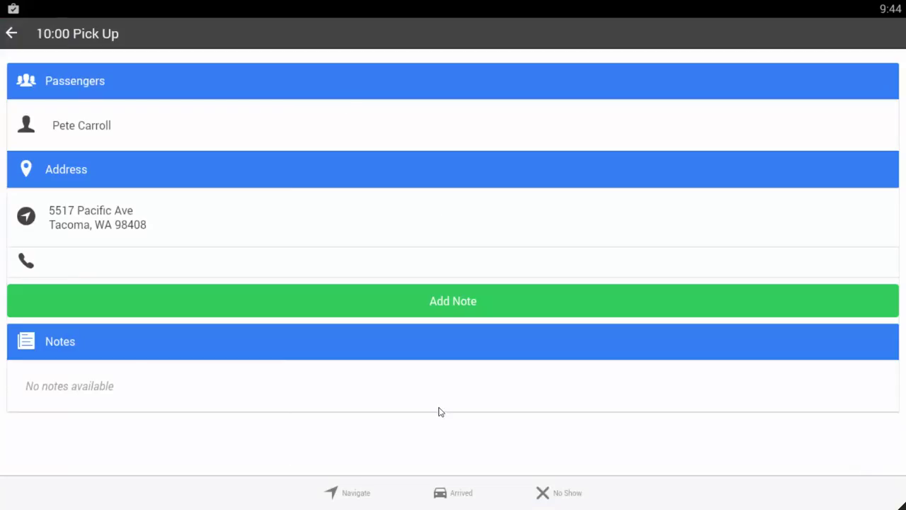
left_click(457, 498)
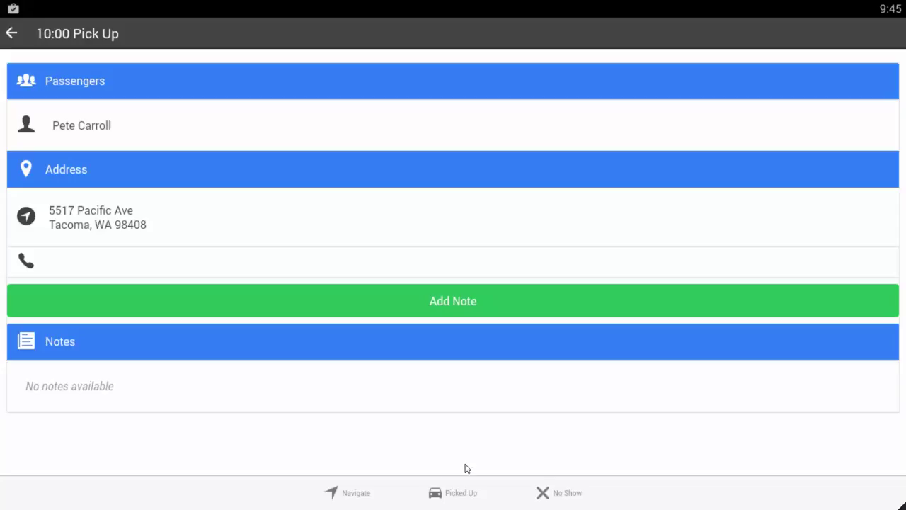
Mark the passenger picked up with odometer 1,066.4 and complete the pickup
left_click(443, 501)
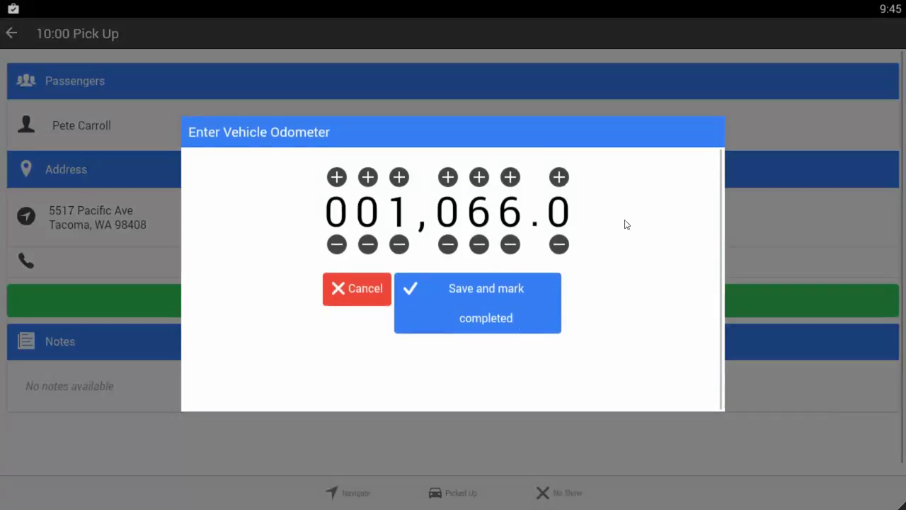
left_click(559, 177)
left_click(559, 178)
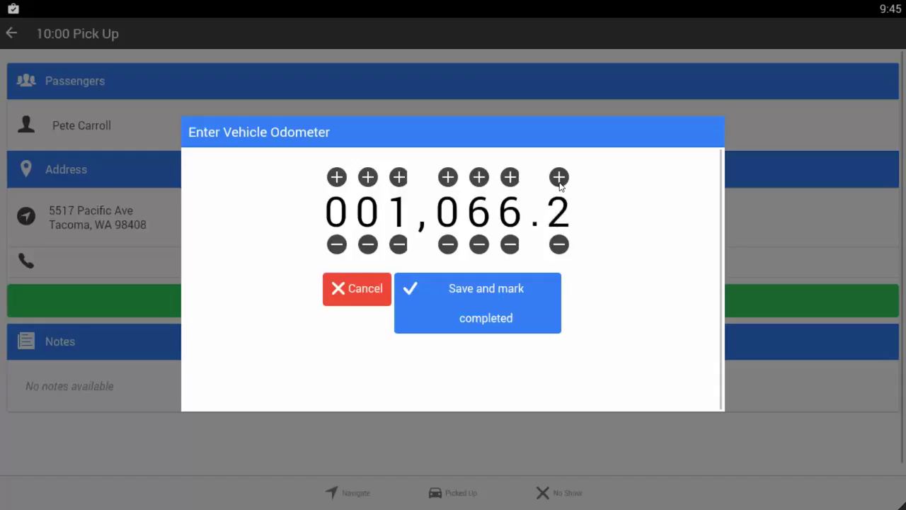
left_click(560, 178)
left_click(559, 178)
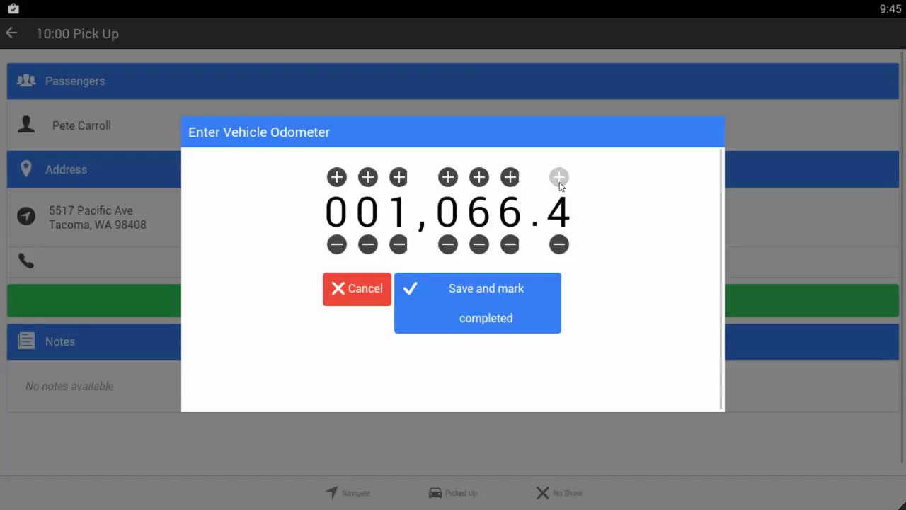
left_click(464, 293)
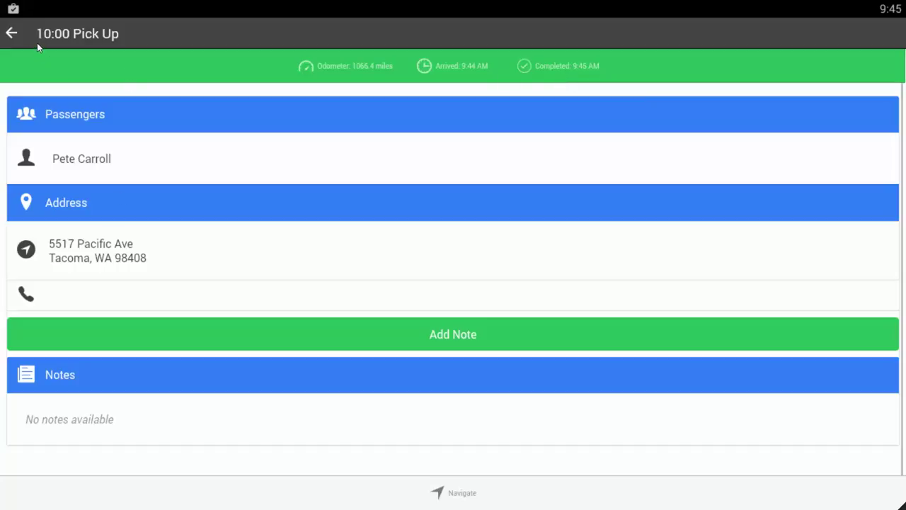
From the Trips list, open the 10:15 AM drop-off and mark it Arrived
left_click(15, 41)
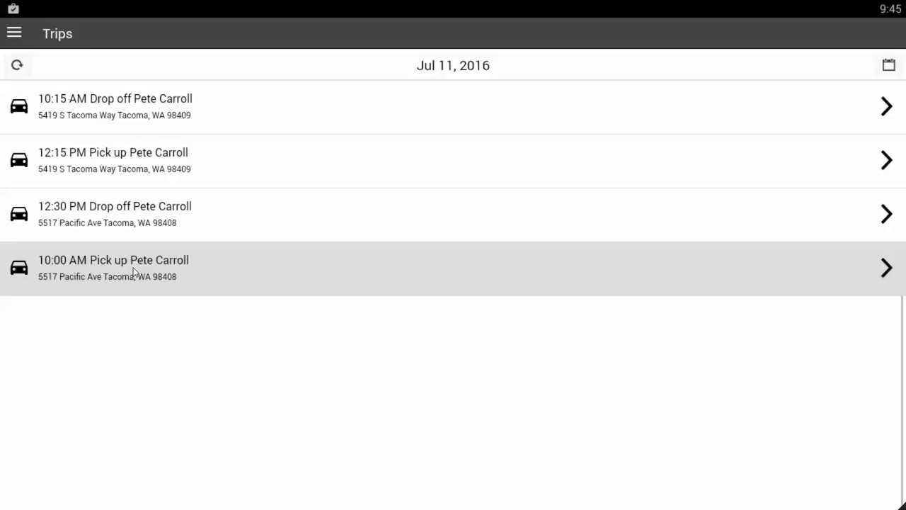
left_click(80, 103)
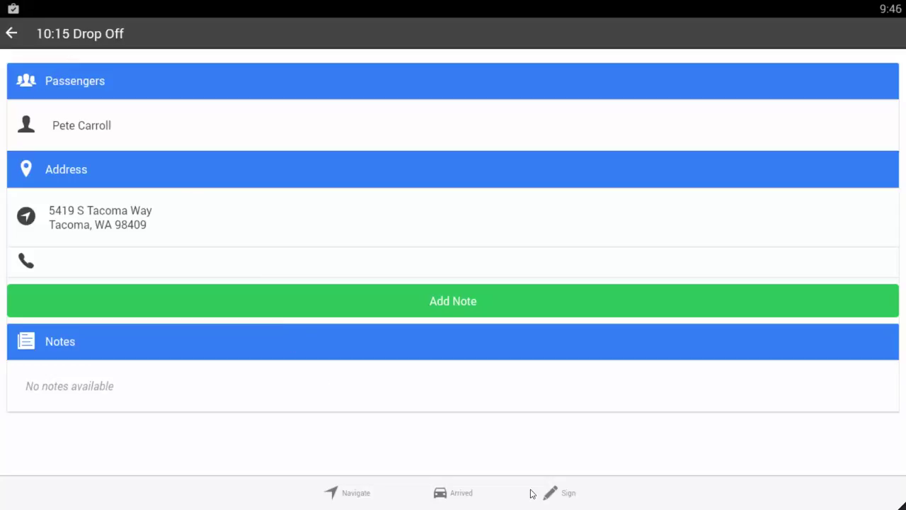
left_click(446, 499)
Draw the passenger's two-part signature on the pad and save it to the 10:15 drop-off
left_click(552, 496)
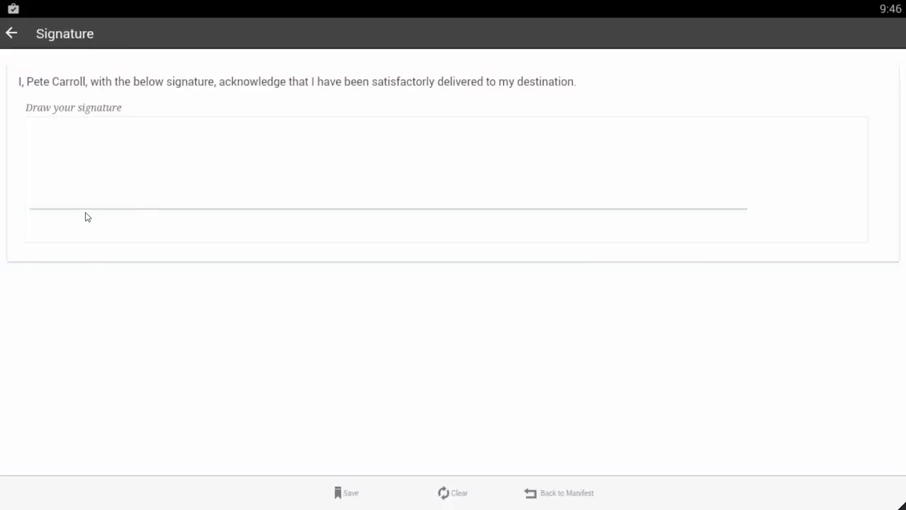
mouse_move(80, 170)
left_mouse_down()
mouse_move(62, 197)
mouse_move(77, 171)
mouse_move(109, 194)
mouse_move(172, 199)
left_mouse_up()
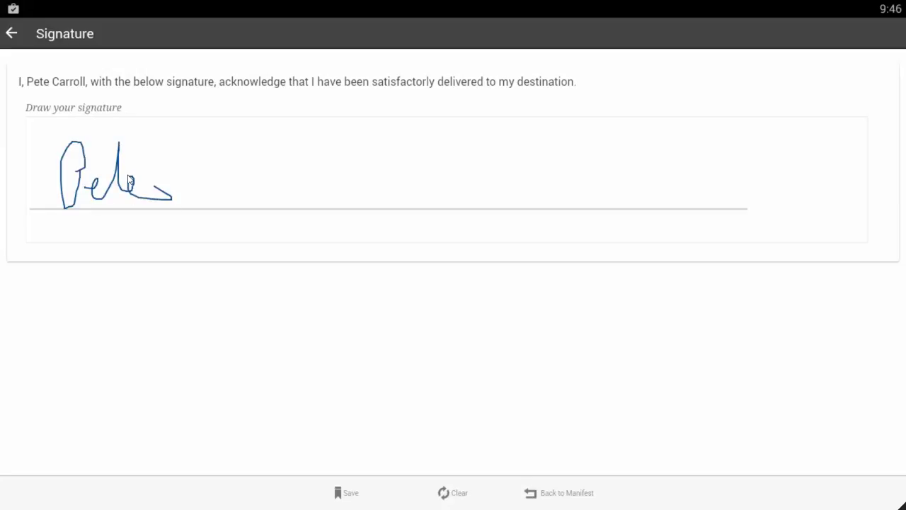
left_click_drag(110, 166, 156, 165)
left_click_drag(309, 174, 262, 188)
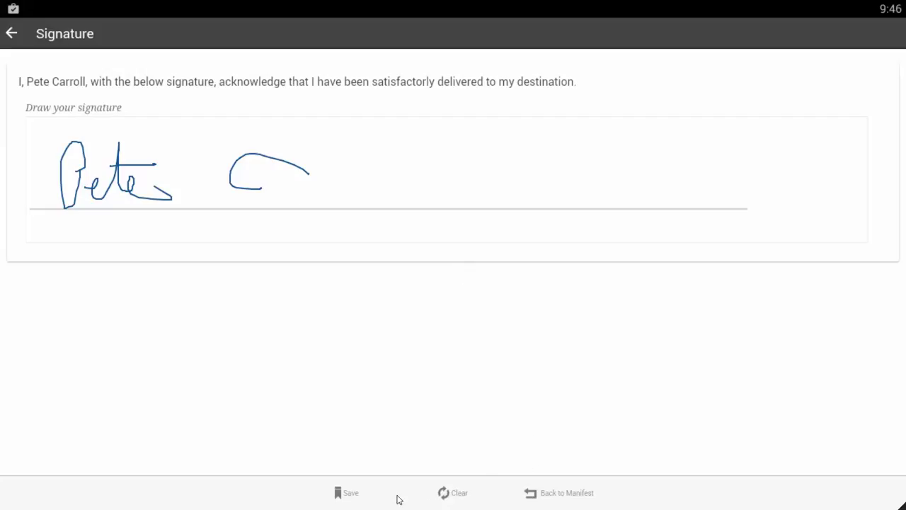
left_click(358, 500)
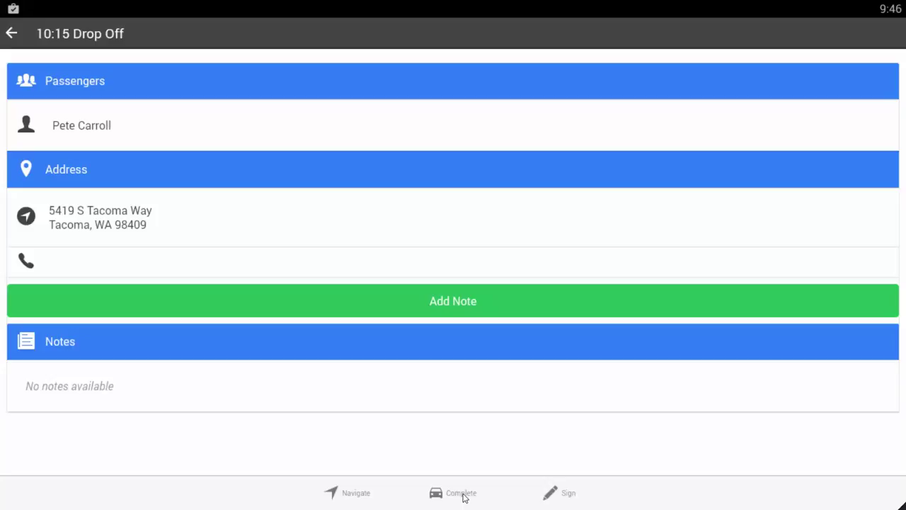
Mark the 10:15 drop-off completed with the odometer set to 1067.4 miles
left_click(464, 495)
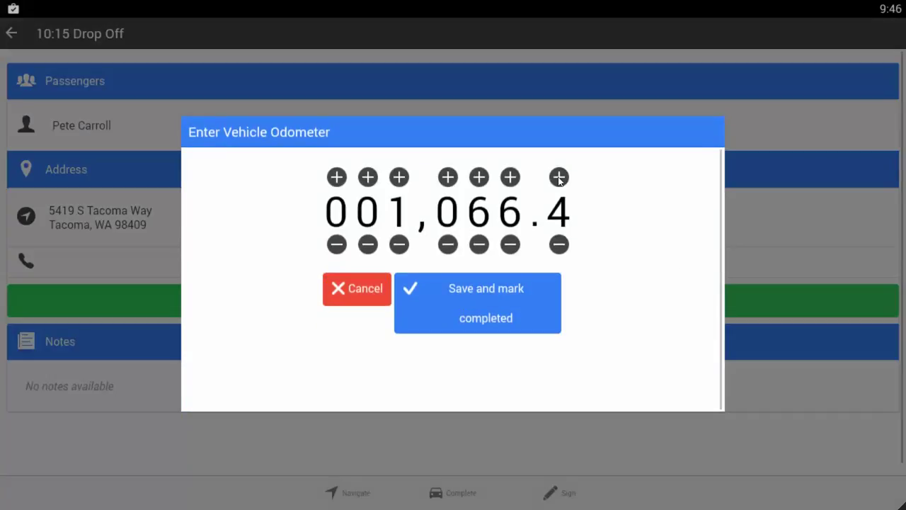
left_click(559, 177)
left_click(559, 177)
left_click(559, 177)
left_click(510, 177)
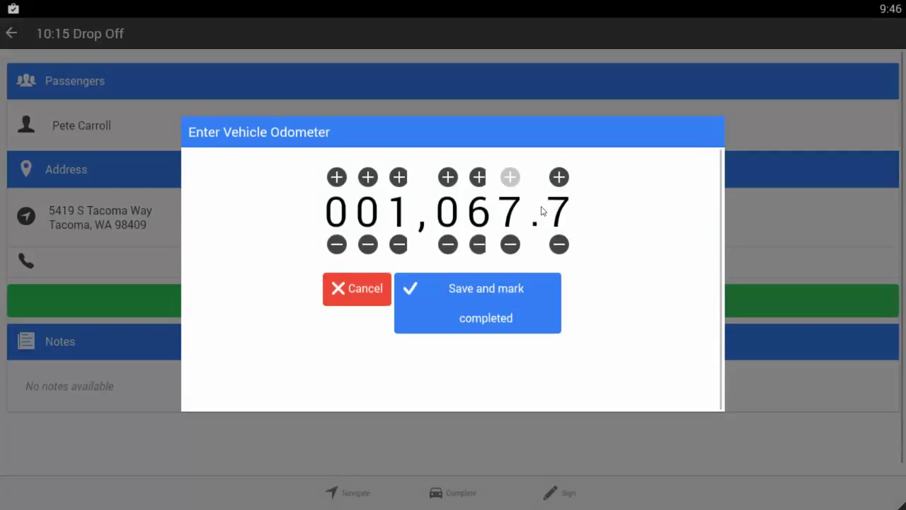
left_click(559, 245)
left_click(559, 244)
left_click(559, 244)
left_click(495, 293)
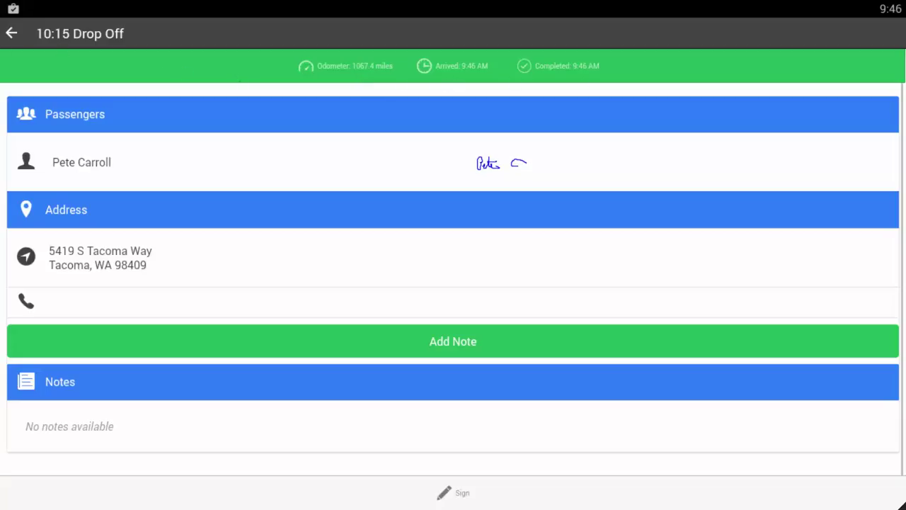
Return from the drop-off details to the Jul 11 Trips list
left_click(11, 35)
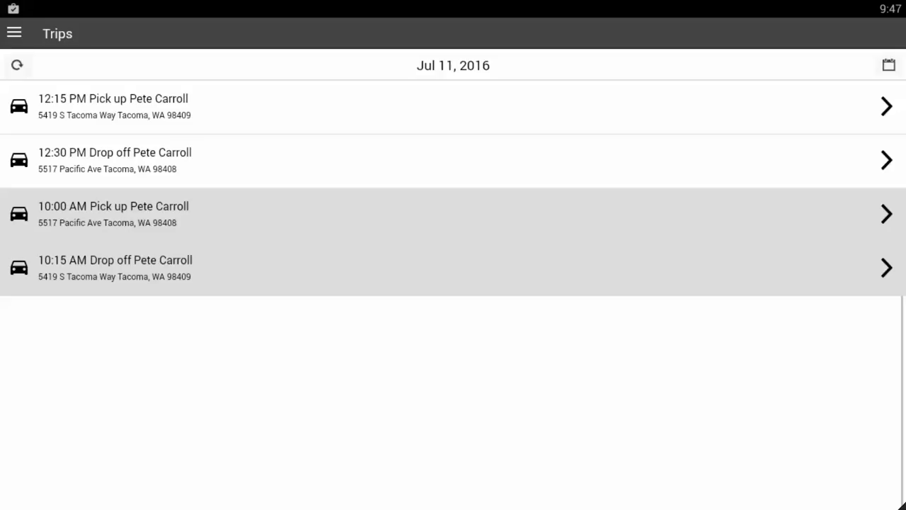
Reload the Jul 11 Trips list so the completed 10:00 and 10:15 trips appear first
left_click(6, 71)
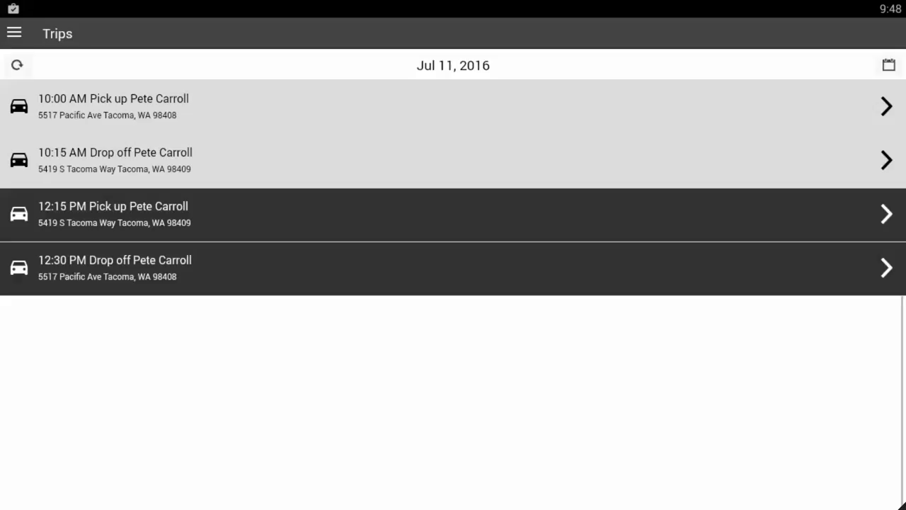
Refresh the trips and view the new 10:30 AM pickup before returning to the list
left_click(17, 66)
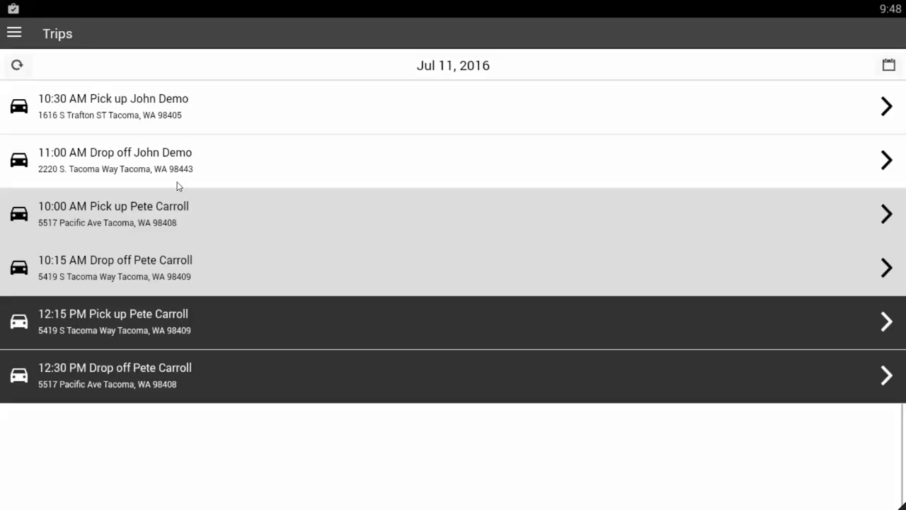
left_click(238, 100)
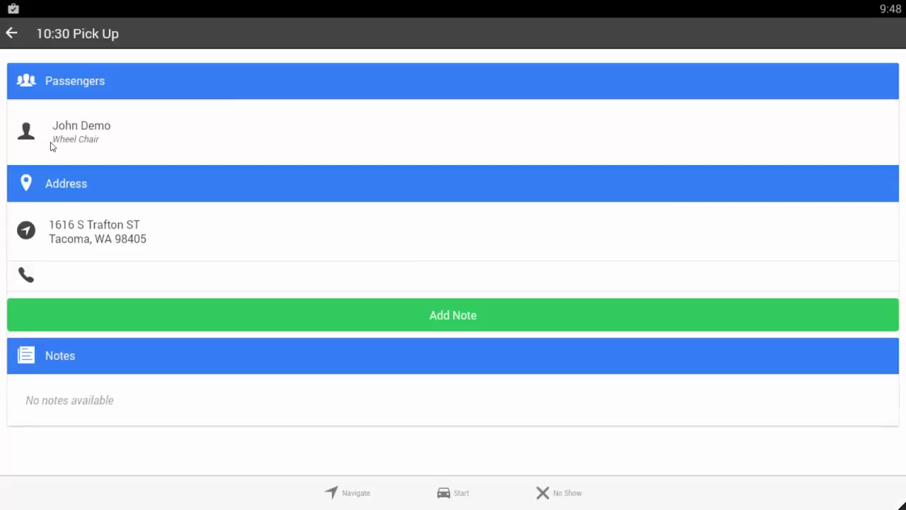
left_click(11, 34)
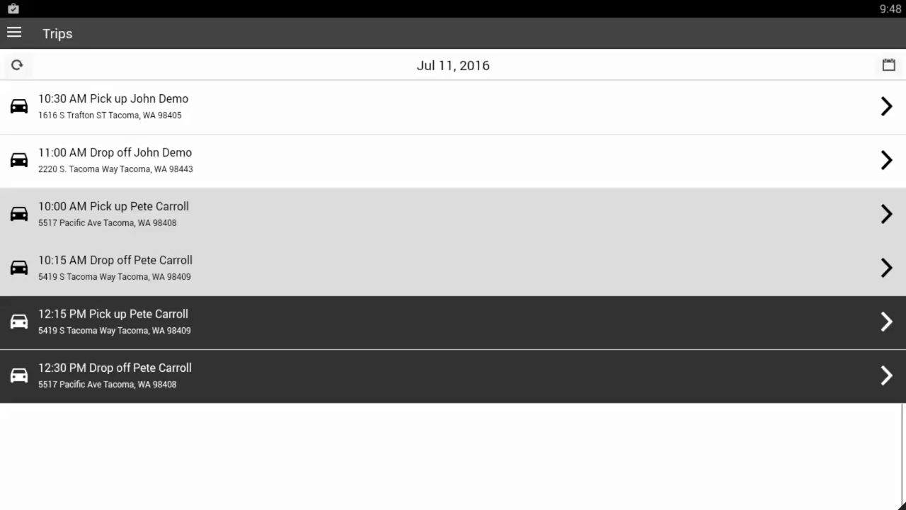
Open the navigation drawer showing 2 pending trips, the 09:00–17:00 shift and Van 3 tracking
left_click(22, 36)
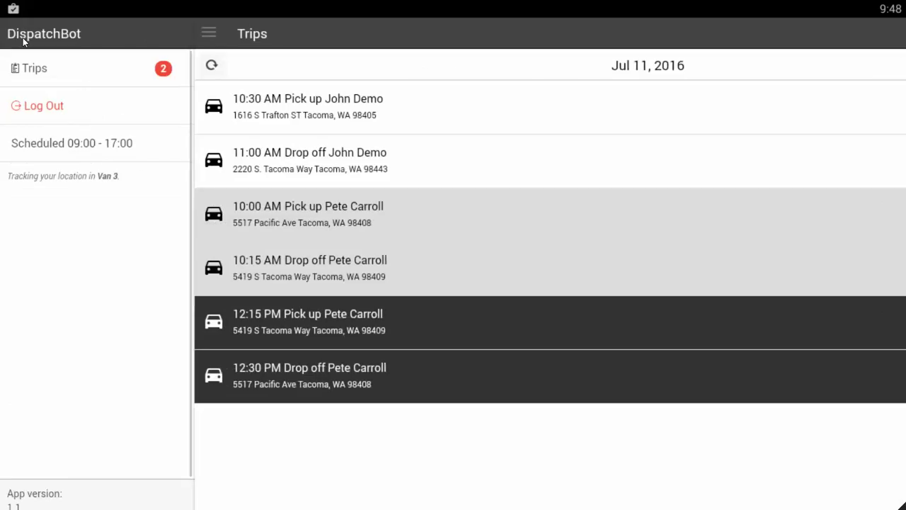